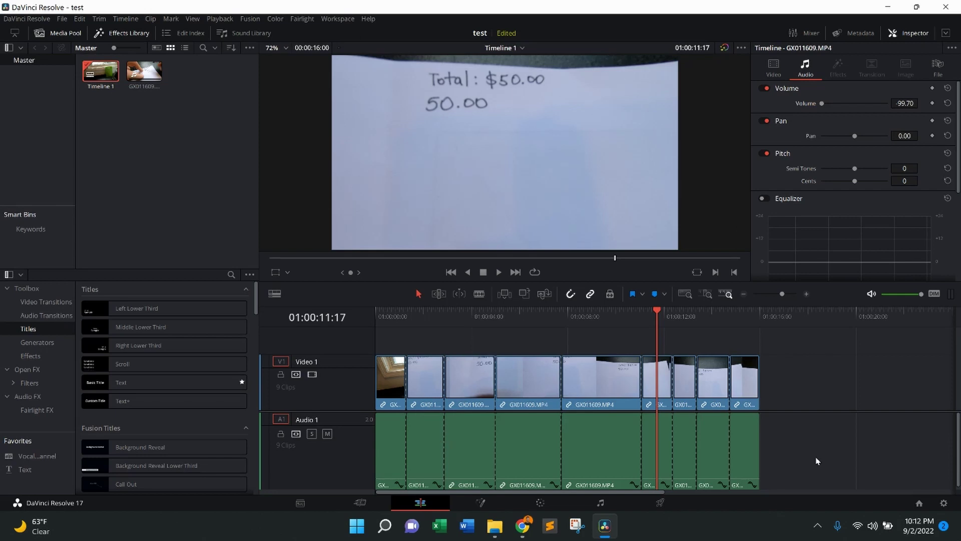
Marquee-select all nine clips on the Video 1 and Audio 1 tracks.
mouse_move(761, 441)
mouse_down()
mouse_move(500, 382)
mouse_move(397, 381)
mouse_up()
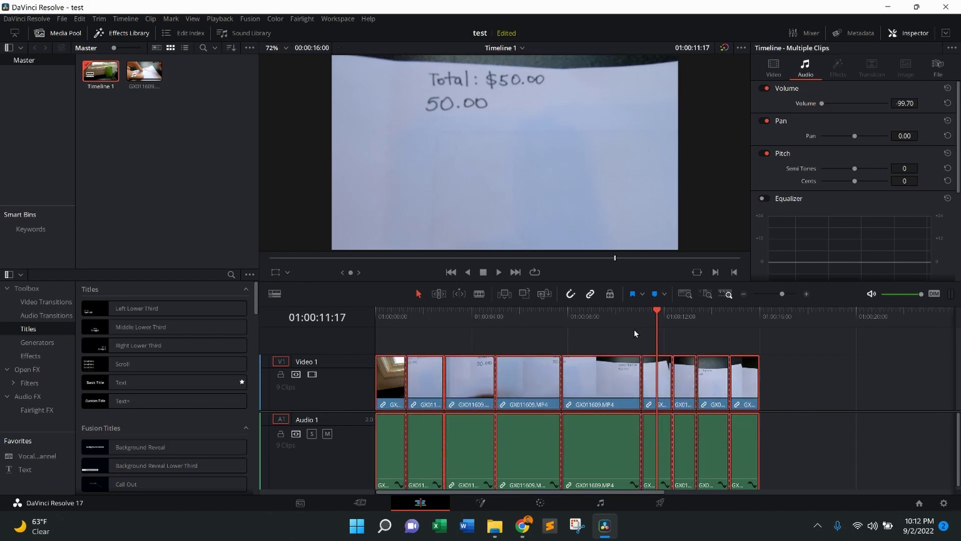
Start a new compound clip from the nine selected clips.
right_click(599, 380)
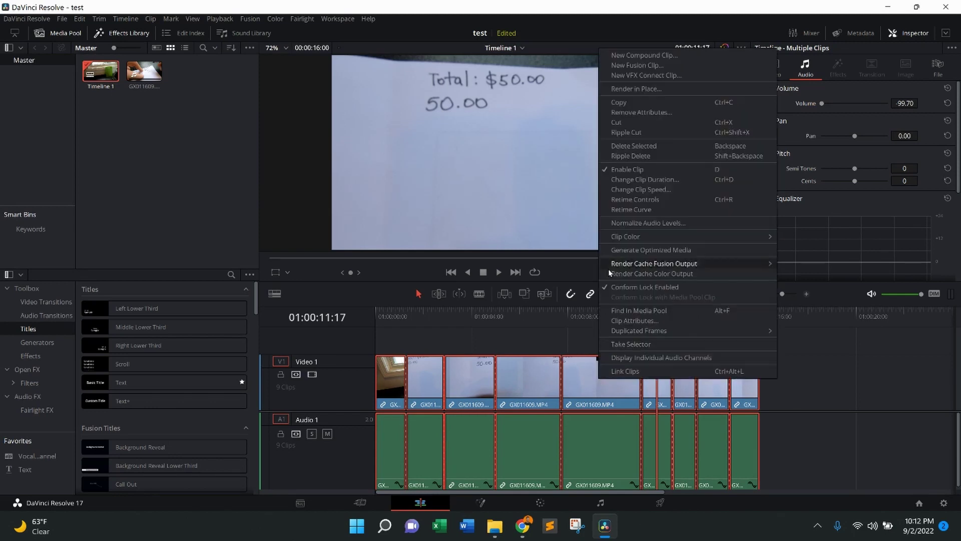
click(632, 54)
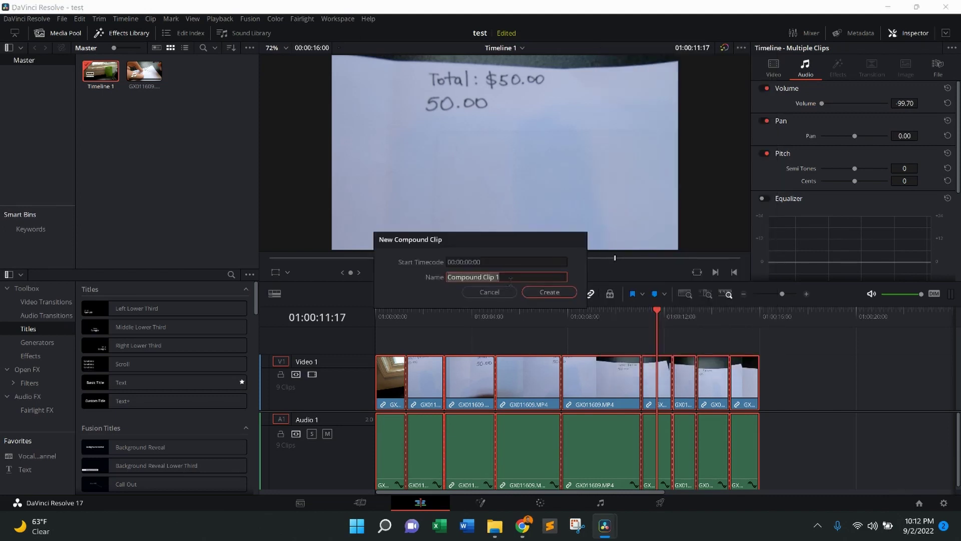
text(full cli)
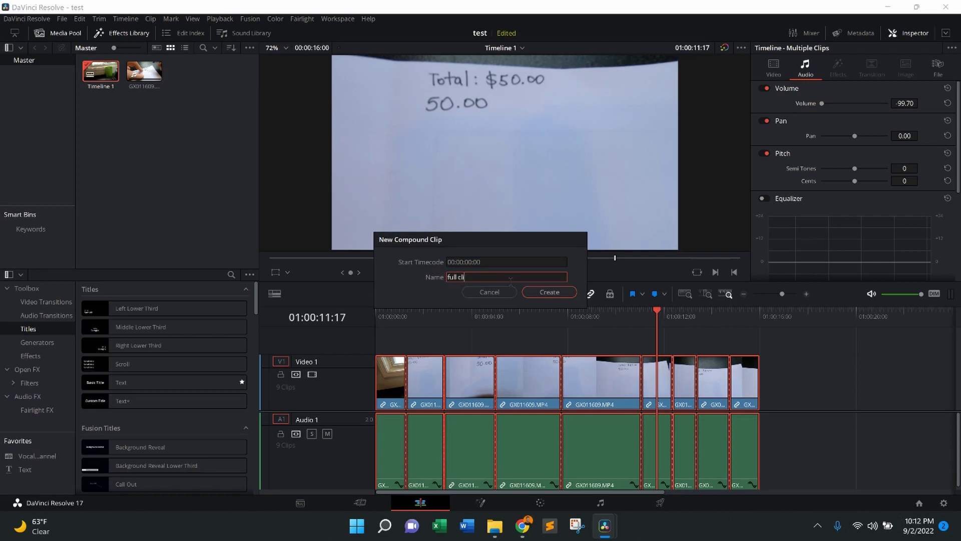
text(p)
Create the compound clip 'full clip' and deselect it on the timeline.
click(545, 295)
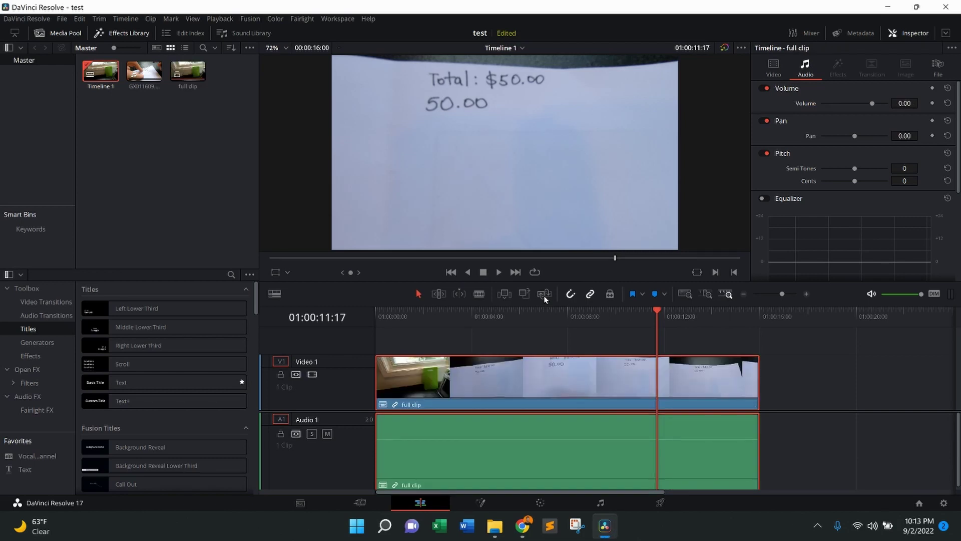
click(792, 381)
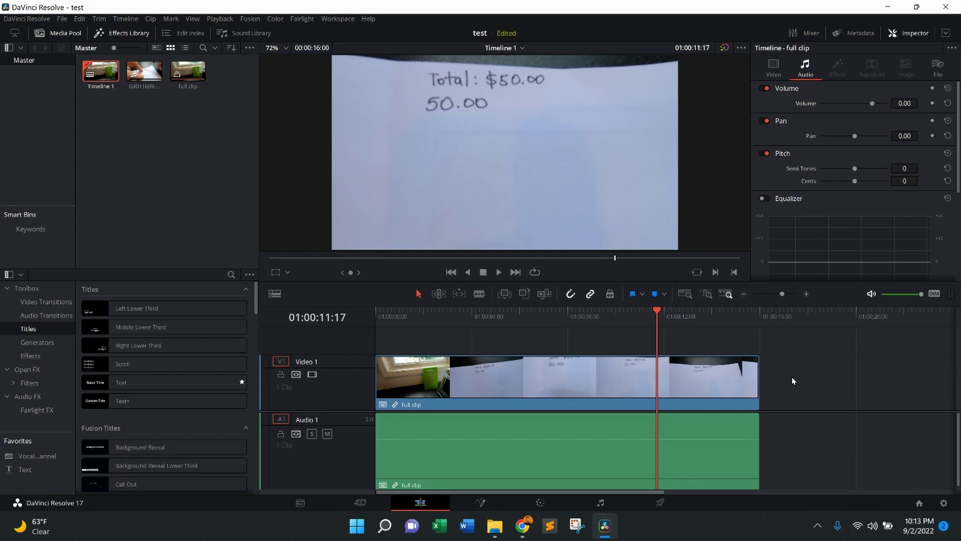